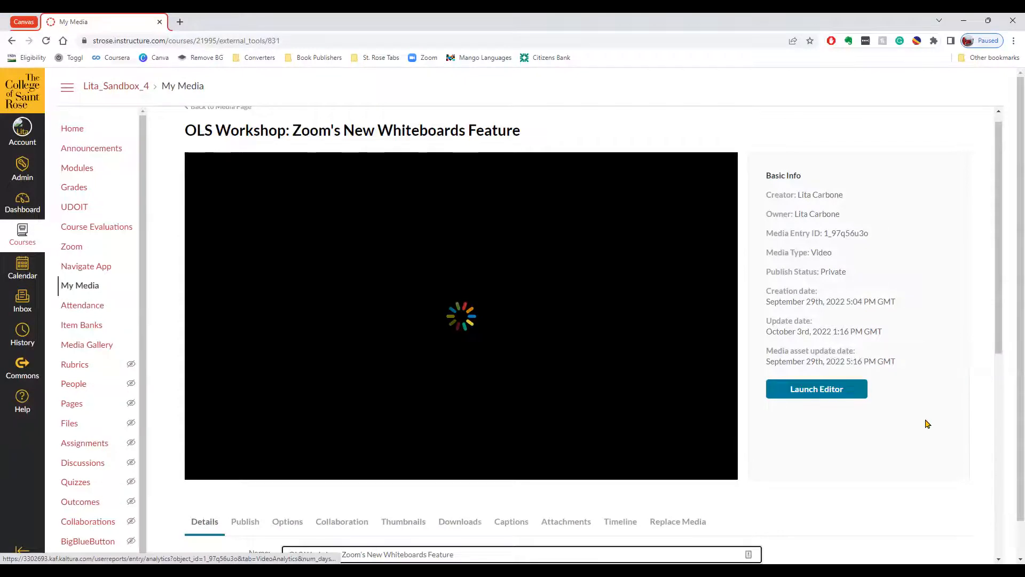
# Open the closed captions editor for the OLS Workshop whiteboards video from its captions settings
pyautogui.scroll(-2, 928, 424)
pyautogui.scroll(-3, 927, 423)
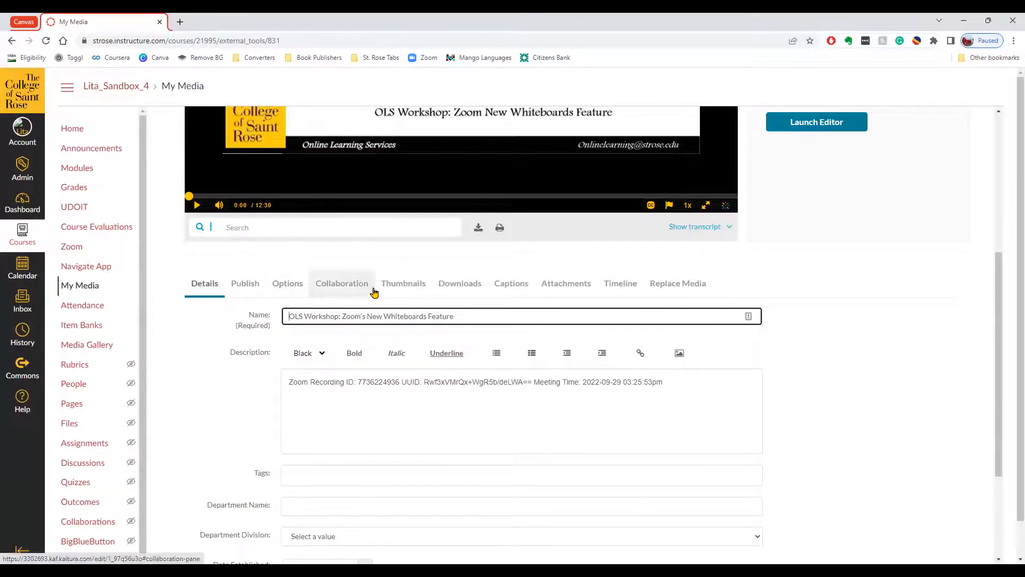
pyautogui.click(511, 294)
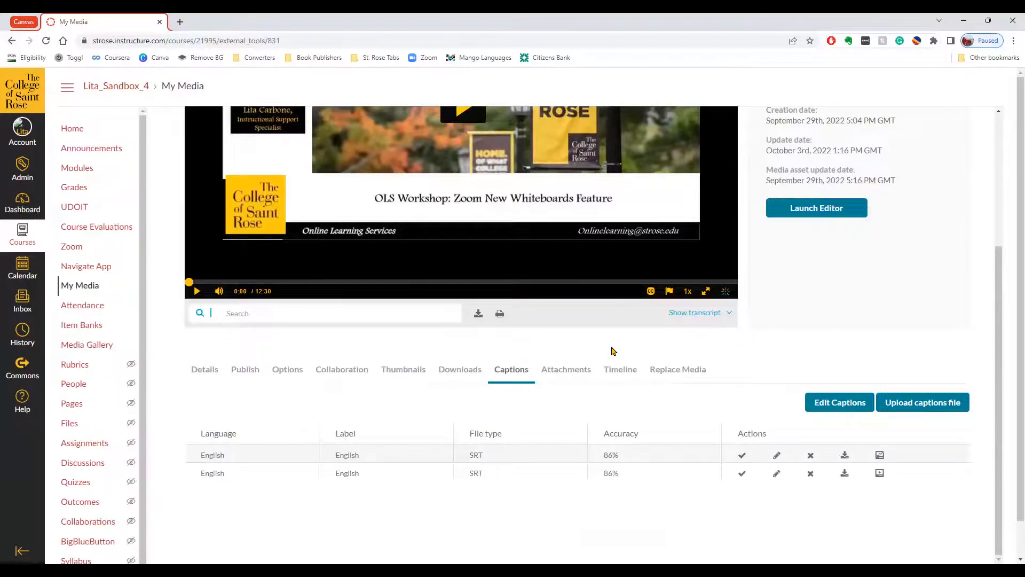
pyautogui.click(829, 407)
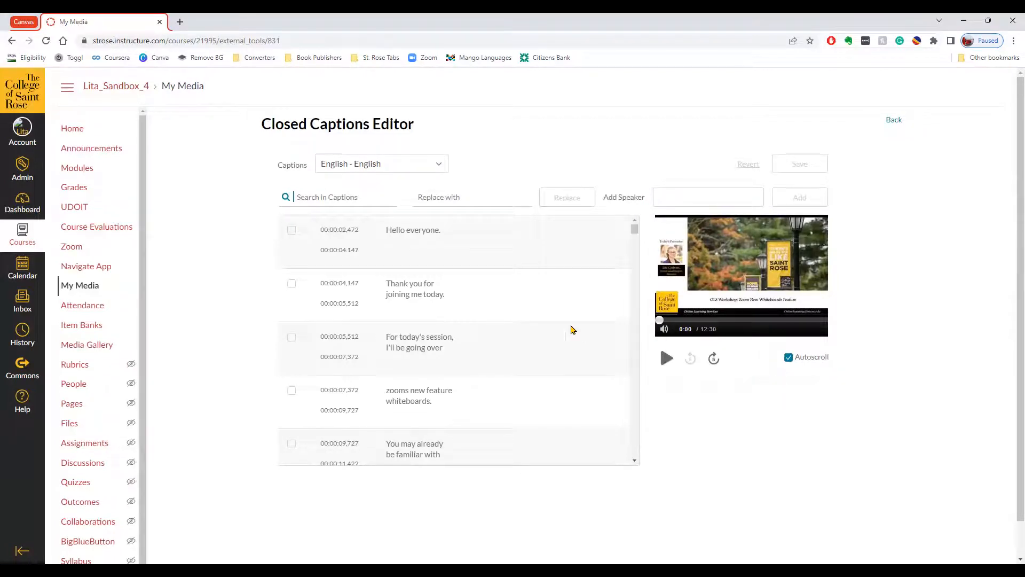
# Find "zooms" in the captions and replace it with "Zoom's"
pyautogui.moveTo(573, 330)
pyautogui.click(539, 326)
pyautogui.click(345, 202)
pyautogui.write('zooms')
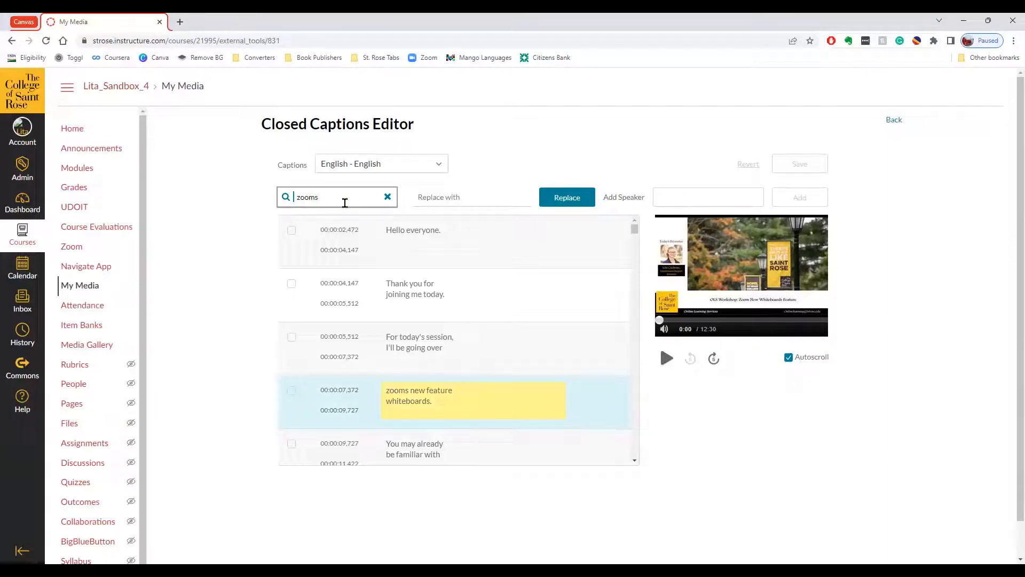
pyautogui.click(430, 201)
pyautogui.write("Zoom's")
pyautogui.click(578, 203)
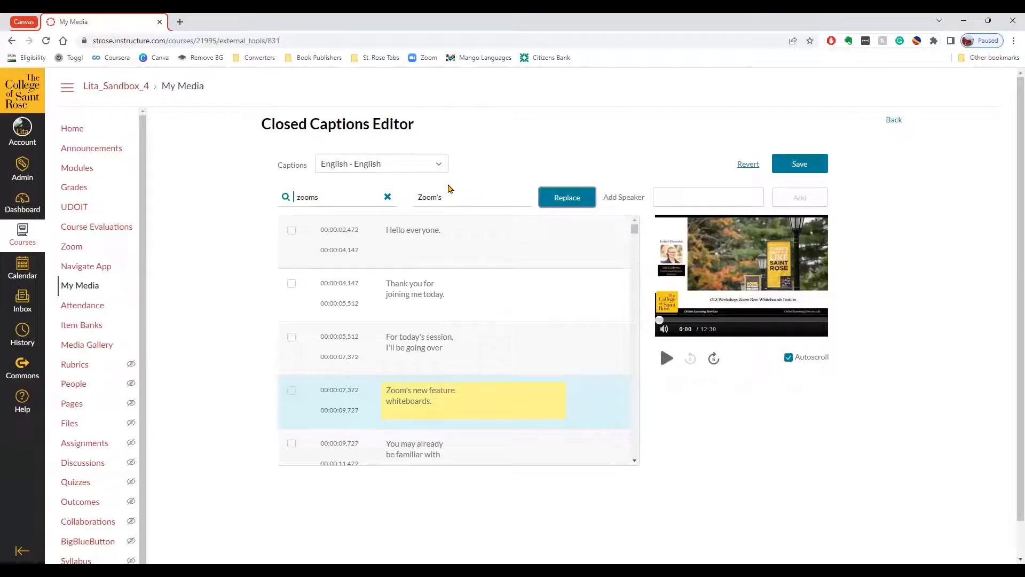
# Replace the lowercase word "whiteboard" with the capitalized "Whiteboard" throughout the captions
pyautogui.click(370, 195)
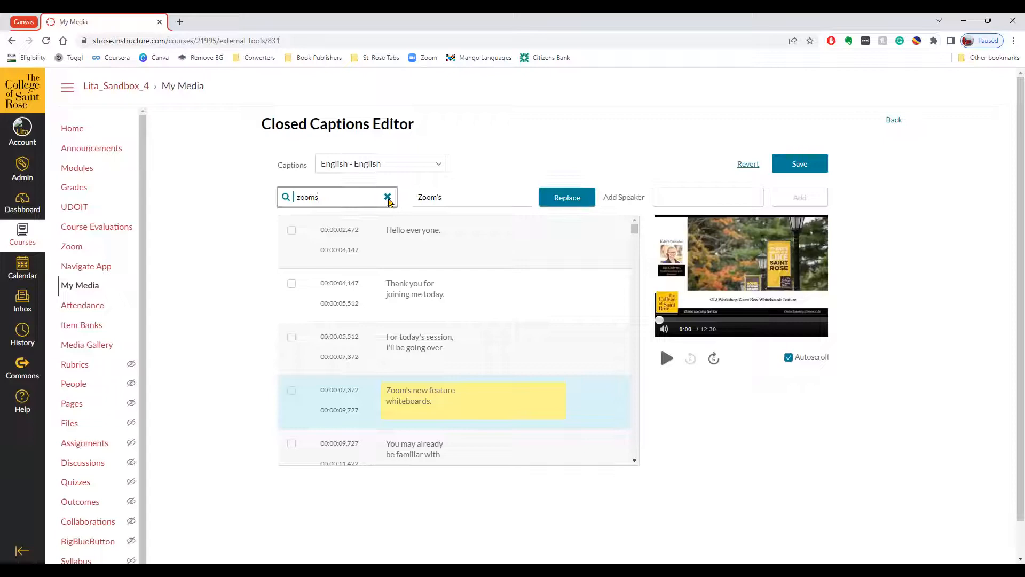
pyautogui.click(387, 198)
pyautogui.write('Whiteboard')
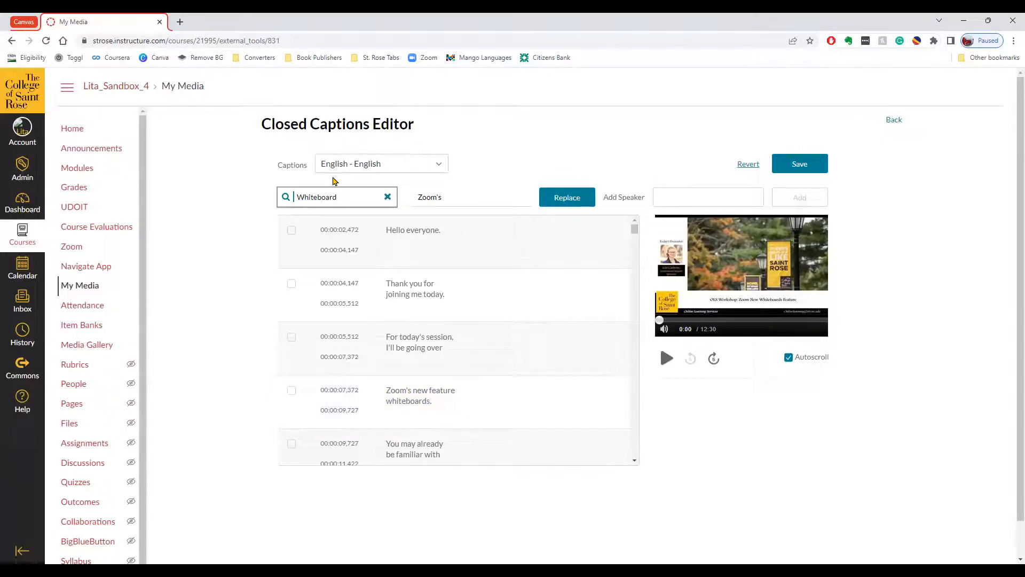
pyautogui.press('BackSpace')
pyautogui.write('w')
pyautogui.click(470, 198)
pyautogui.hotkey('ctrl', 'a')
pyautogui.write('Whiteboards')
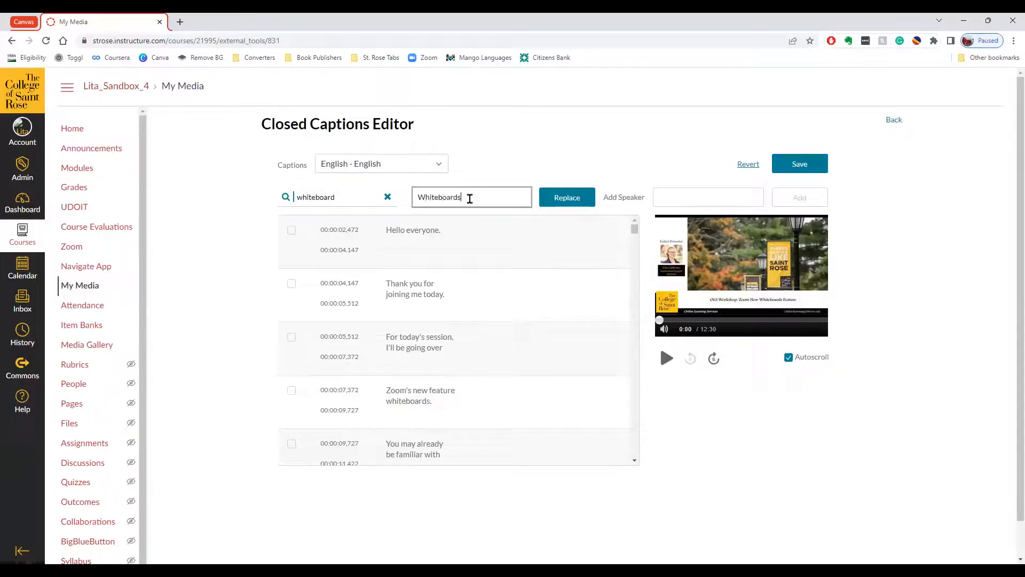
pyautogui.press('BackSpace')
pyautogui.click(564, 198)
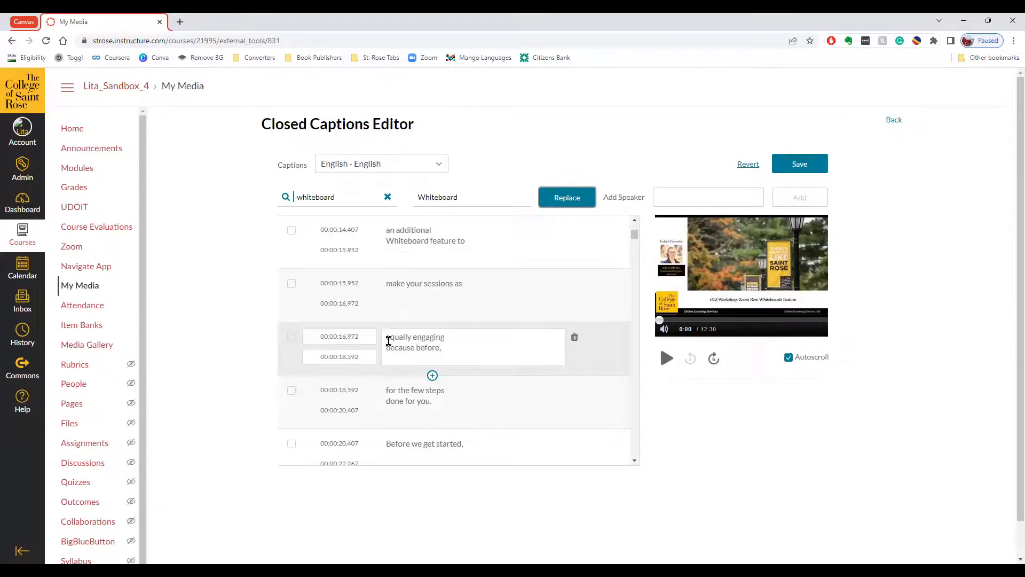
# Play the video from around the "equally engaging because before," caption to check its wording against the audio
pyautogui.click(388, 348)
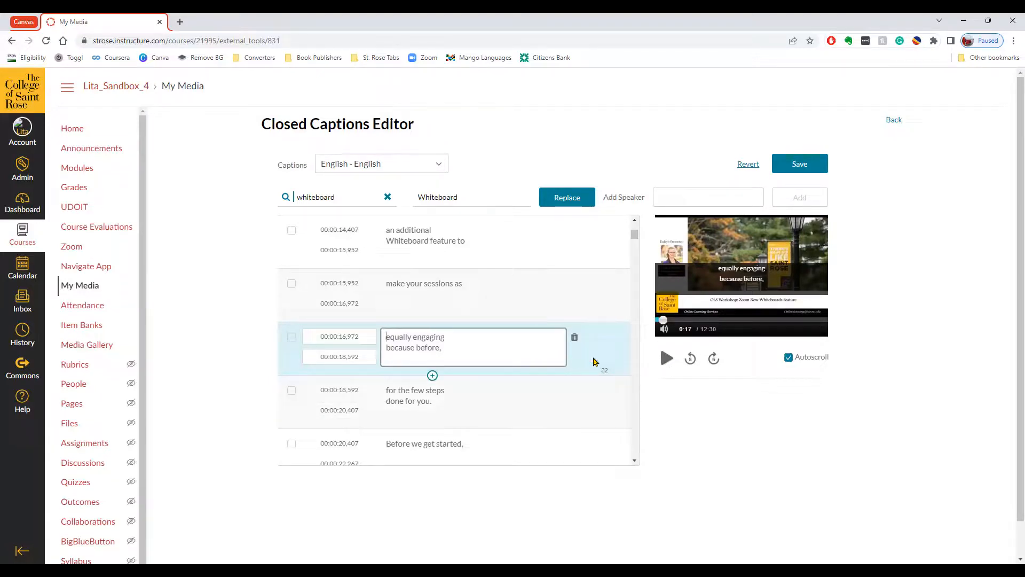
pyautogui.click(661, 360)
pyautogui.click(661, 362)
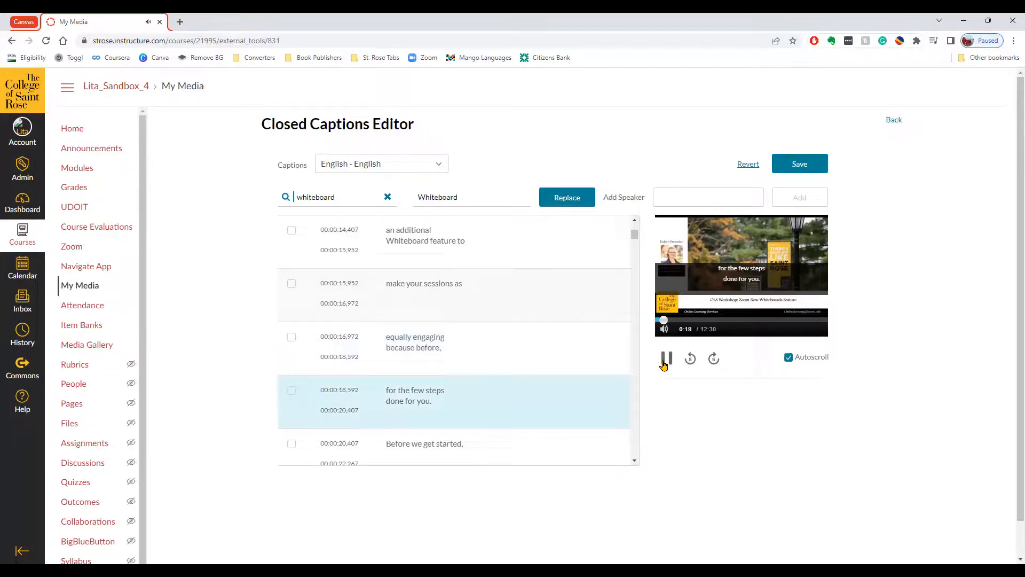
pyautogui.click(664, 365)
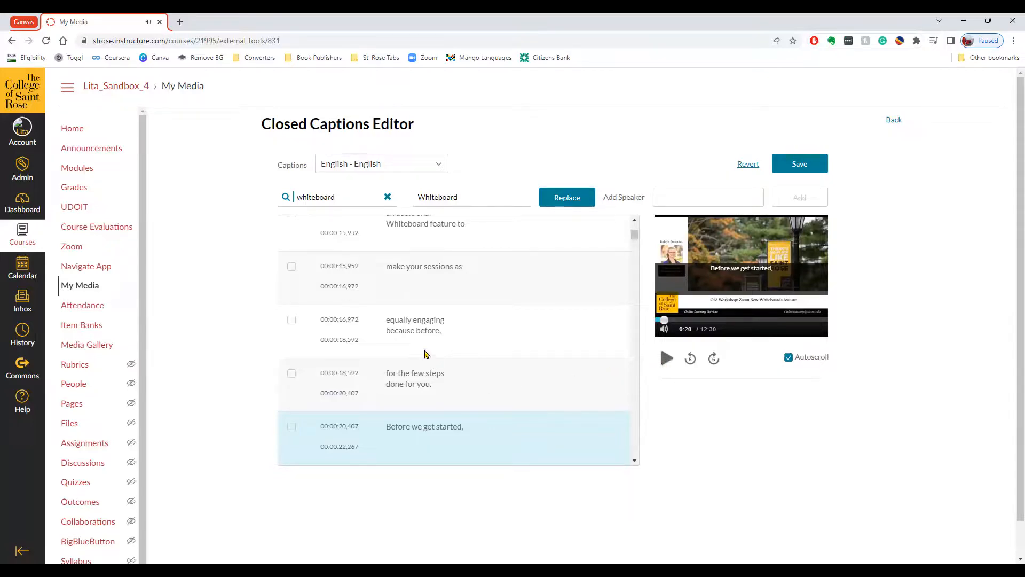
pyautogui.click(394, 269)
pyautogui.click(665, 359)
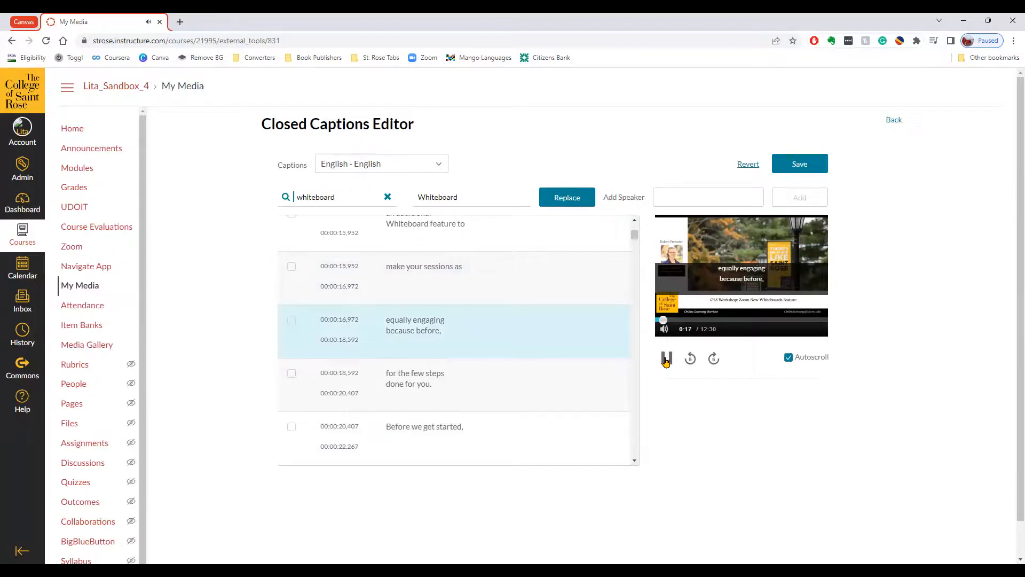
pyautogui.click(666, 359)
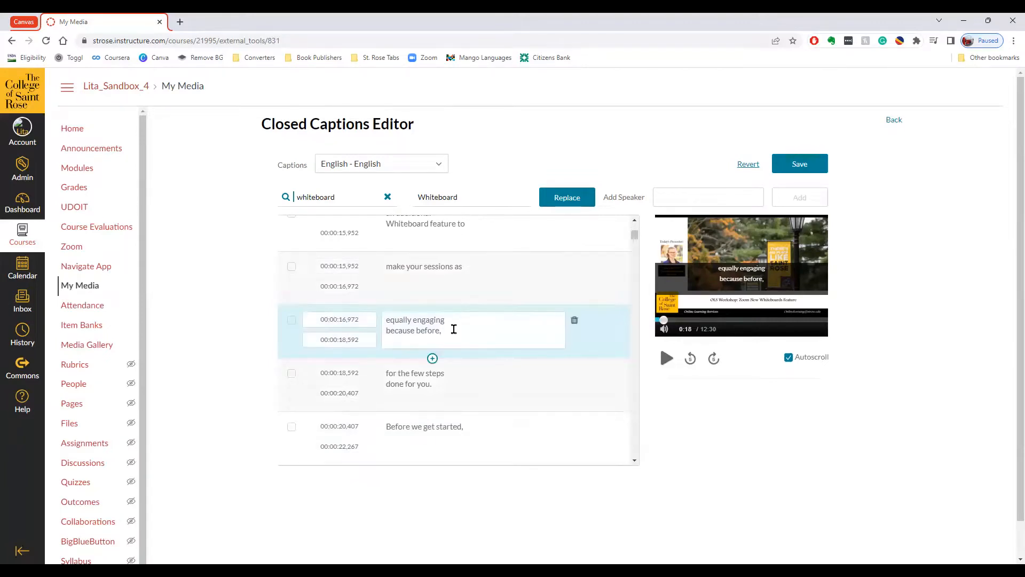
# Change "because" to "as" in the caption "equally engaging because before,"
pyautogui.doubleClick(396, 333)
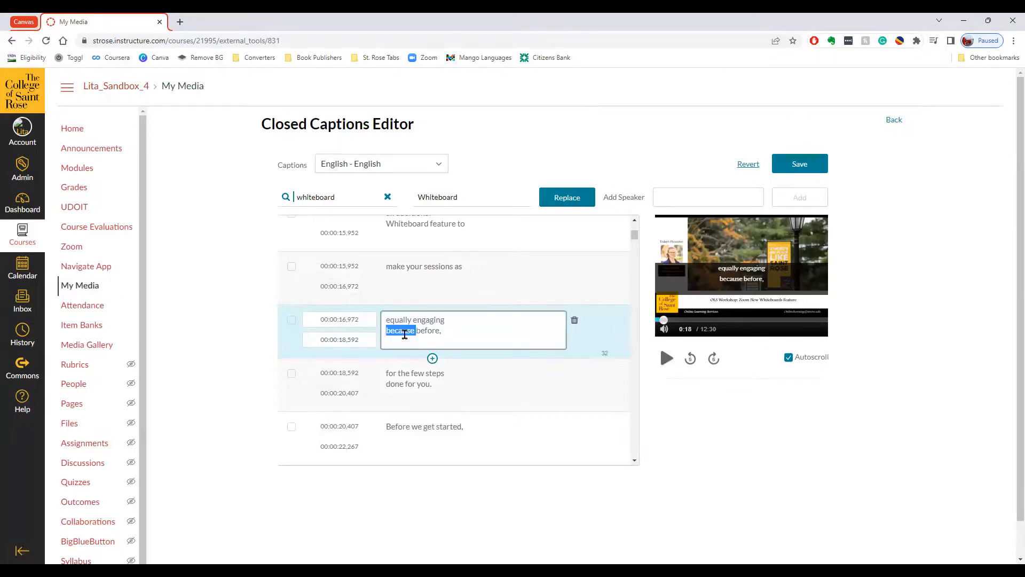
pyautogui.write('as')
pyautogui.click(698, 423)
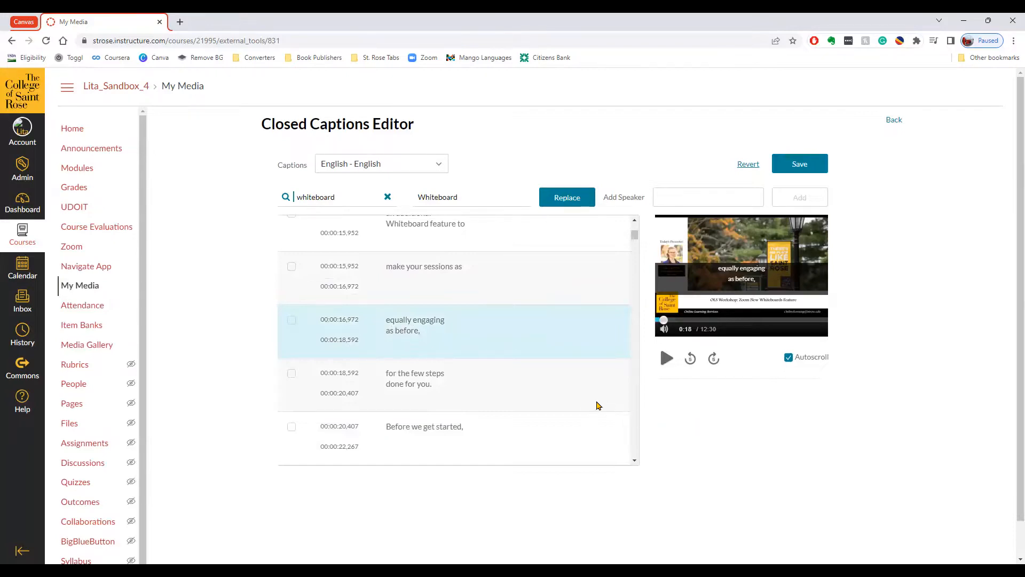
# Save the caption edits and confirm the save
pyautogui.moveTo(599, 407)
pyautogui.click(806, 170)
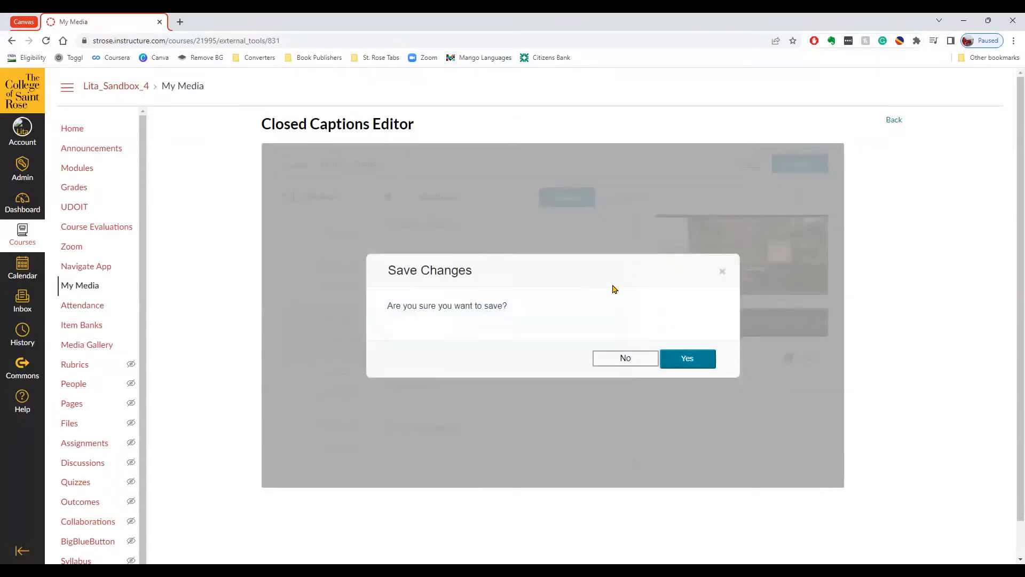
pyautogui.click(688, 358)
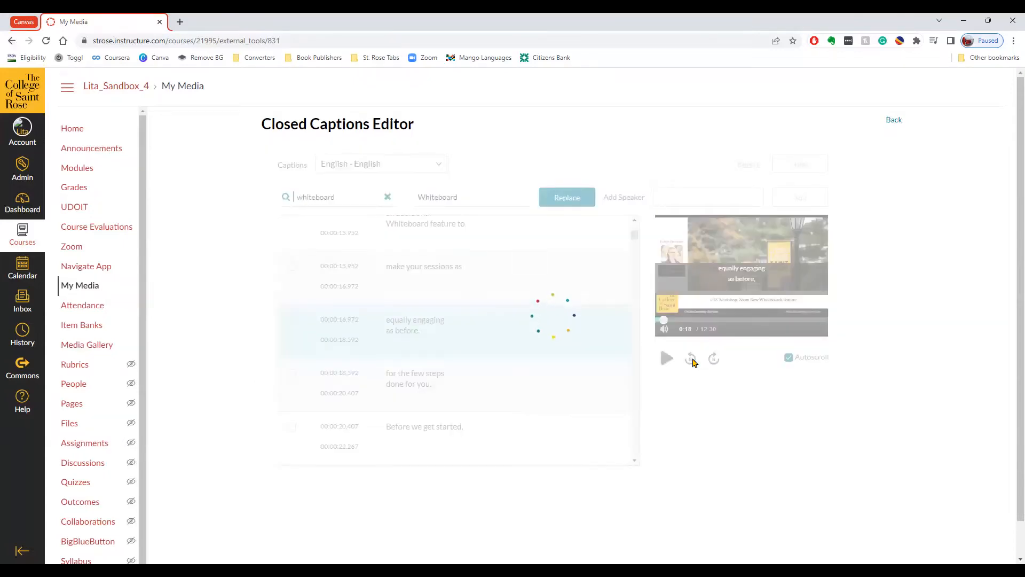